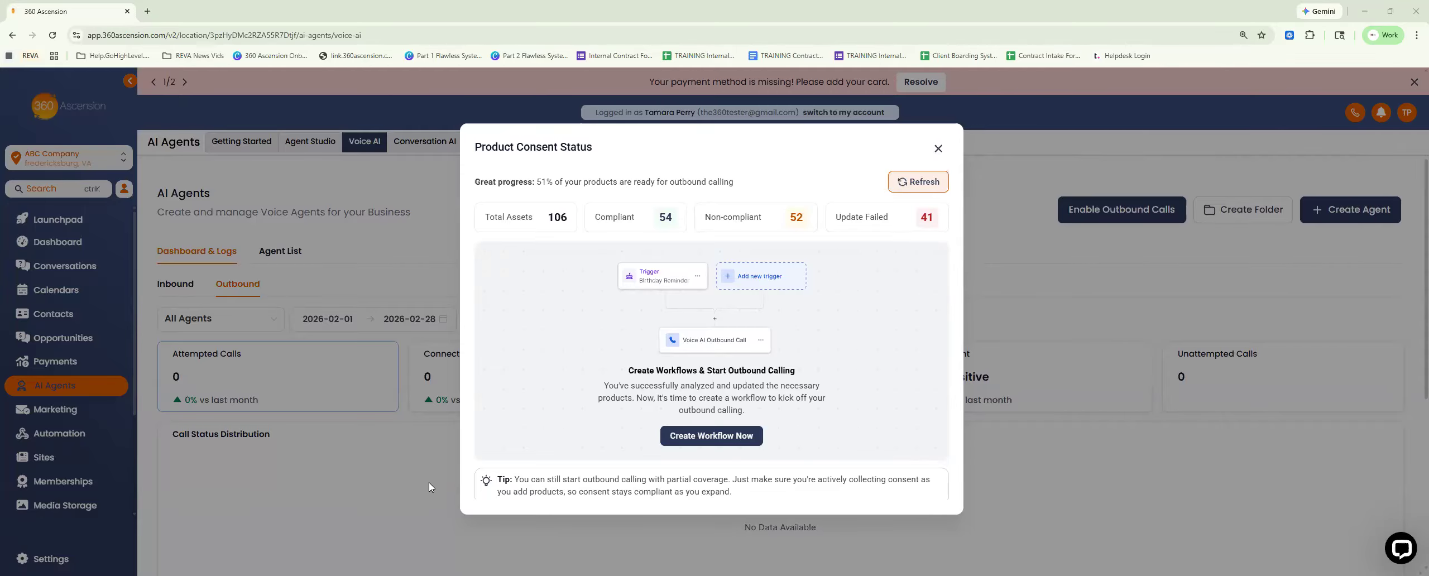
Step: Create a new workflow from the outbound calling setup and name it "Birthday Outbound Calling"
left_click(695, 444)
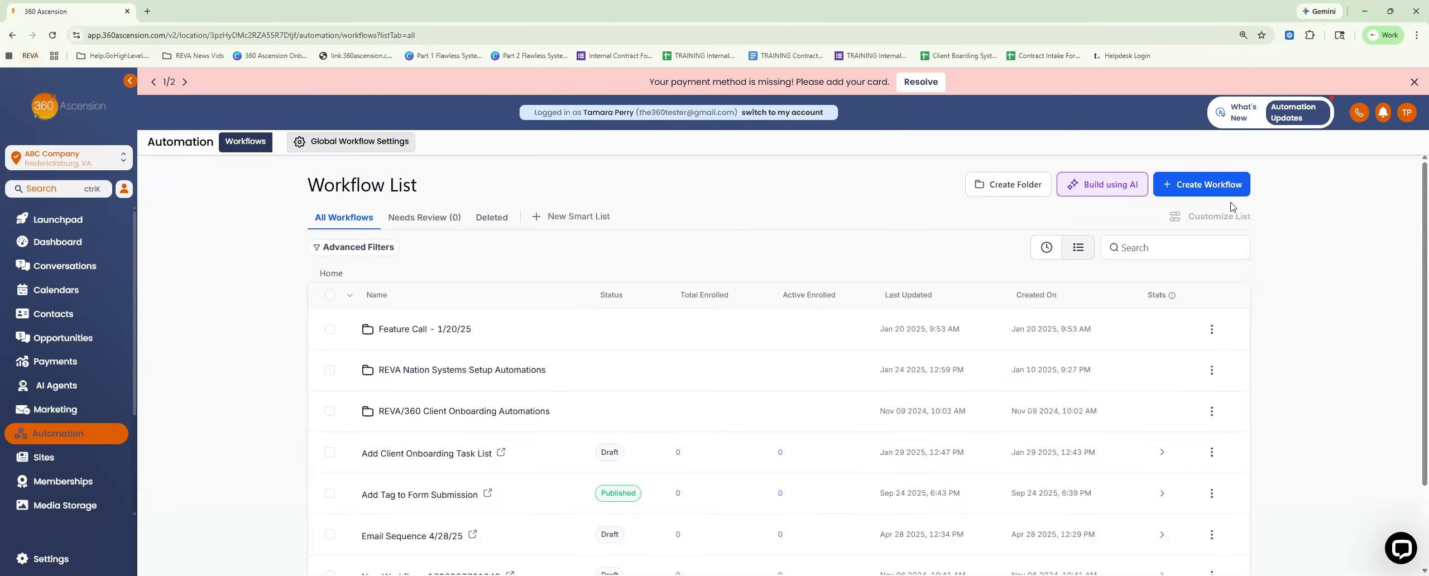
left_click(1223, 186)
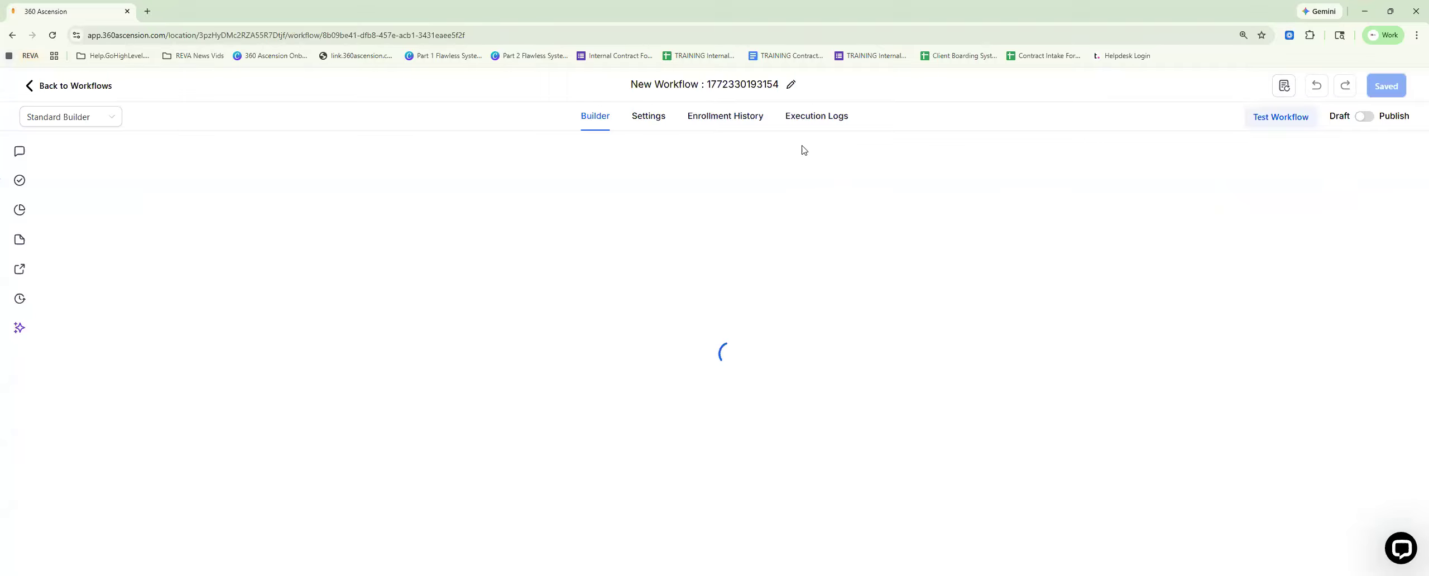
left_click(744, 86)
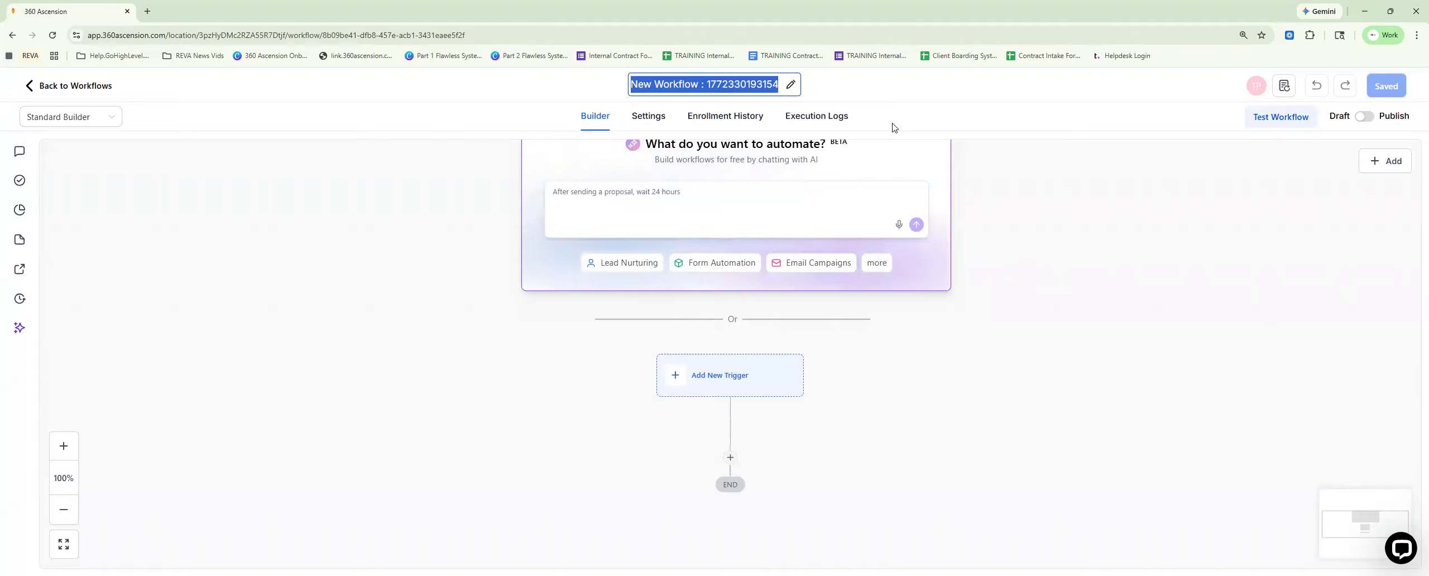
type("Birth")
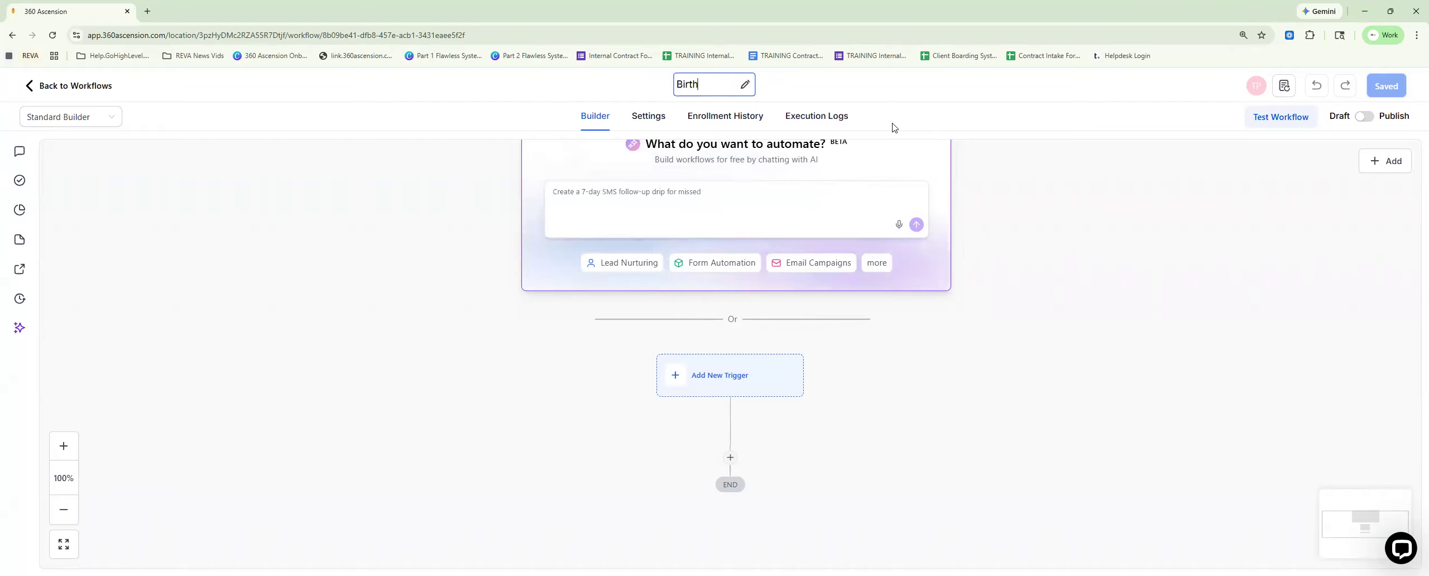
type("day Out")
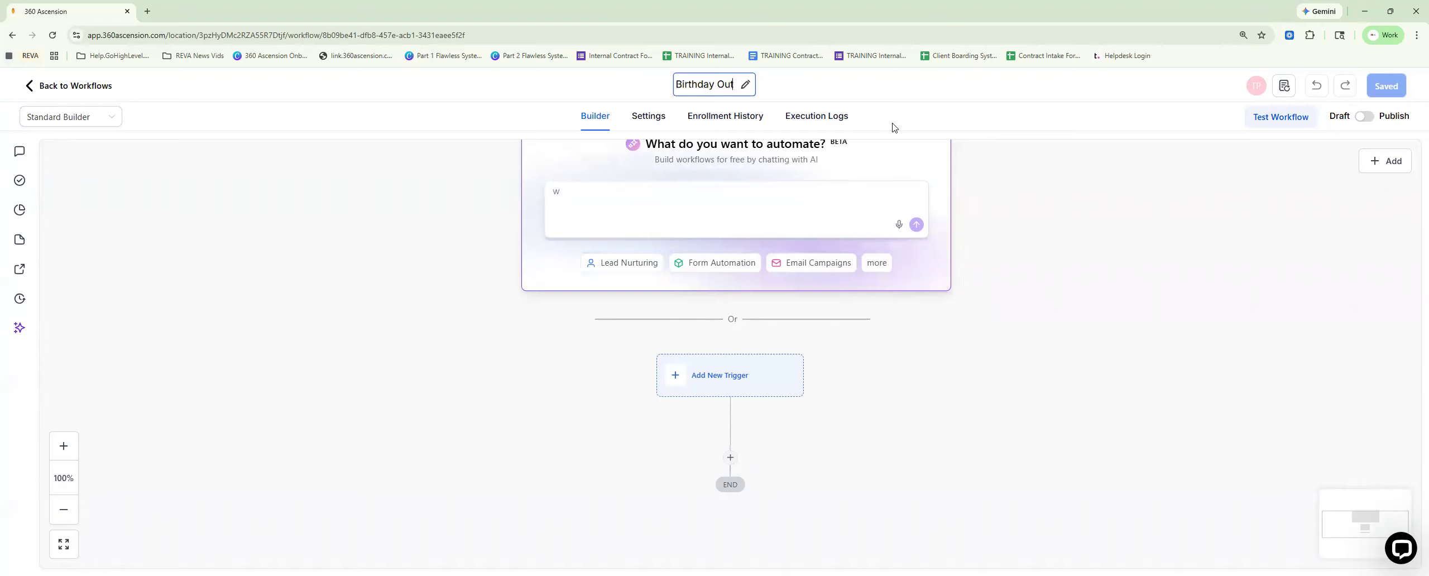
type("bound Calling")
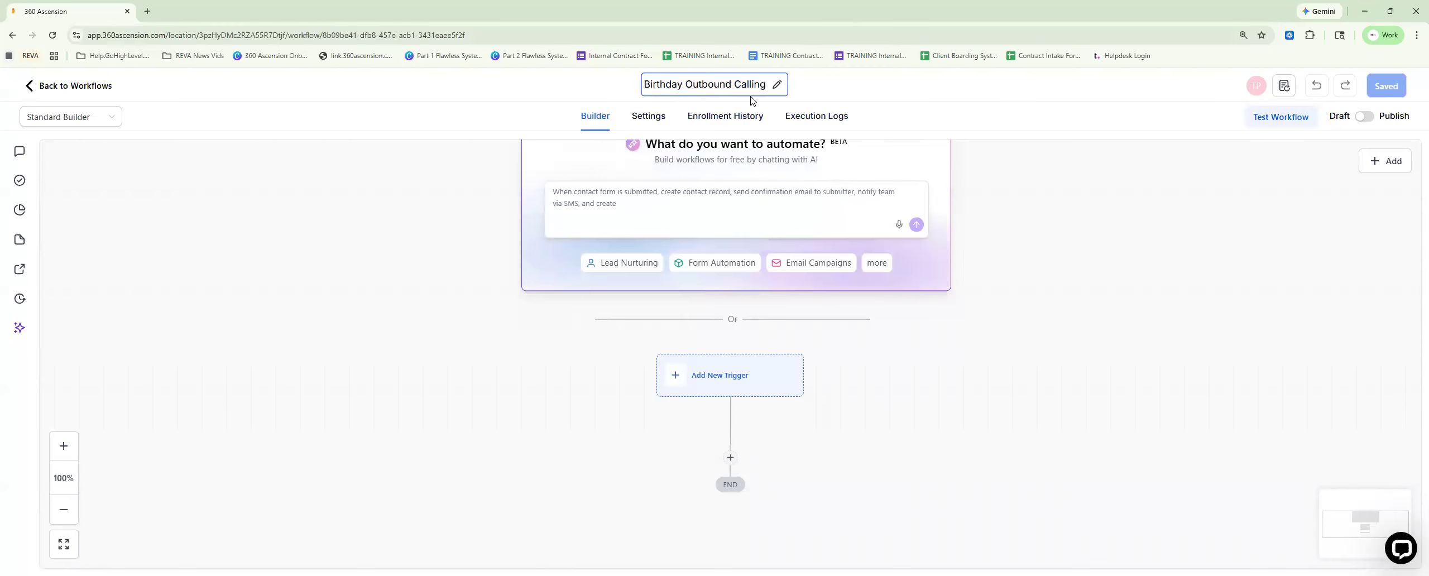
left_click(433, 183)
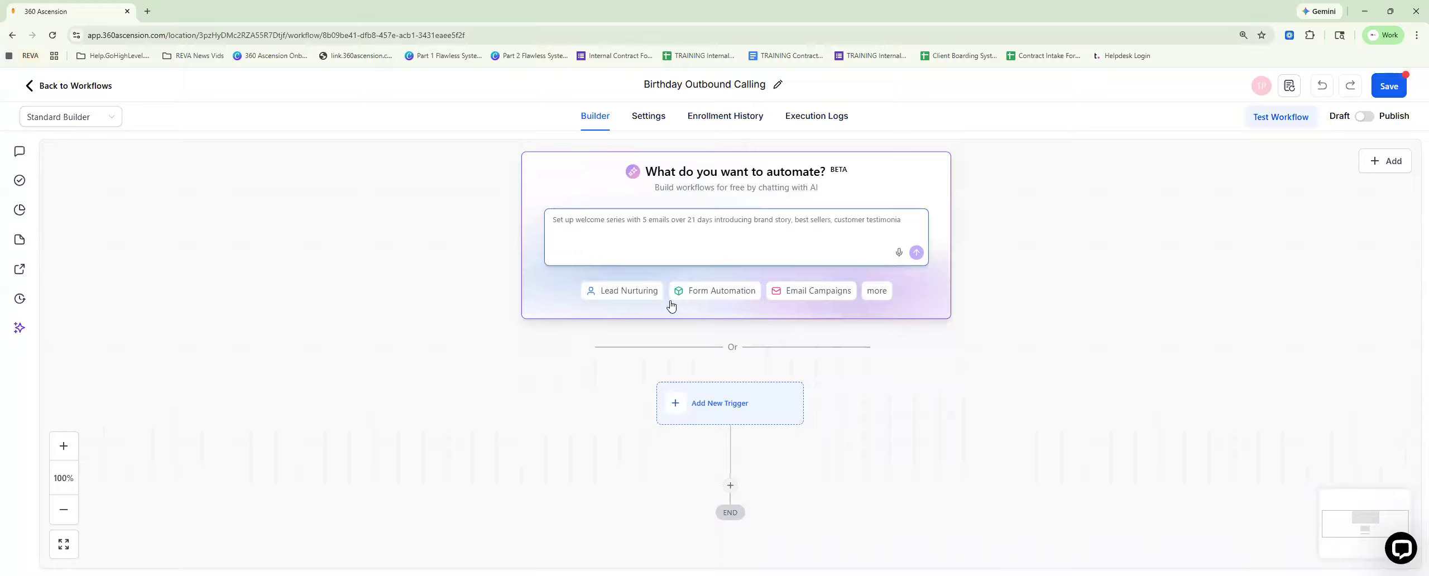
Step: Add a Birthday Reminder trigger to the workflow
scroll(765, 335, "down", 1)
scroll(789, 339, "down", 1)
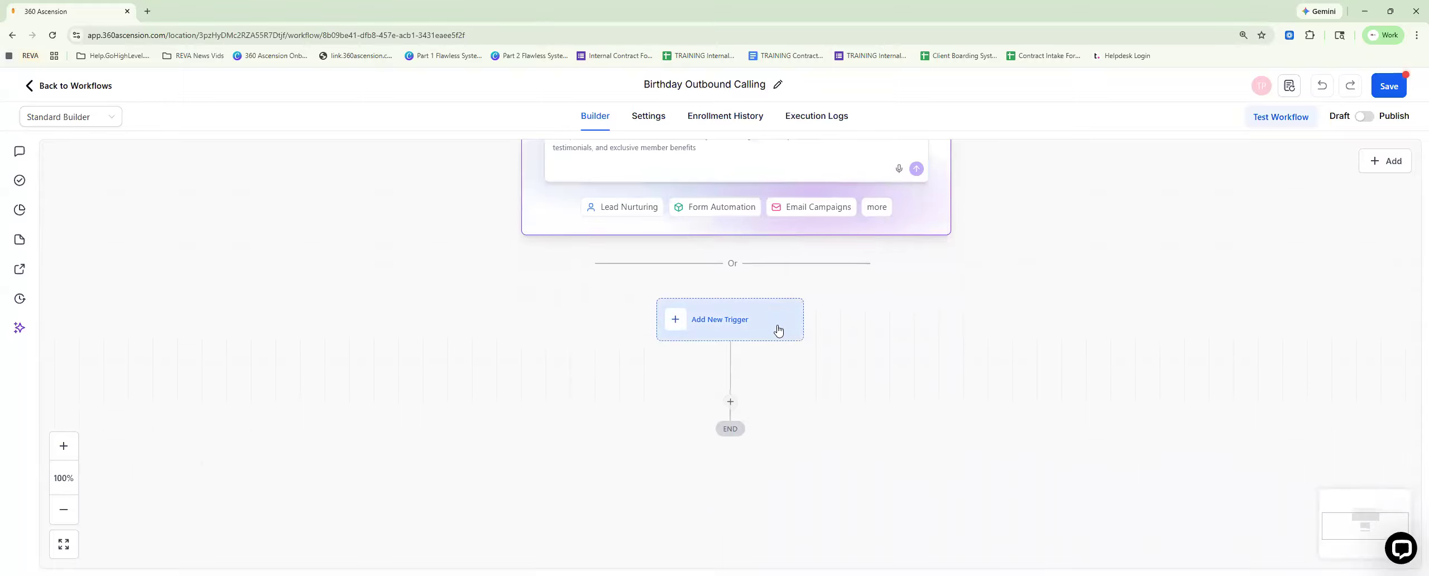
scroll(670, 316, "down", 3)
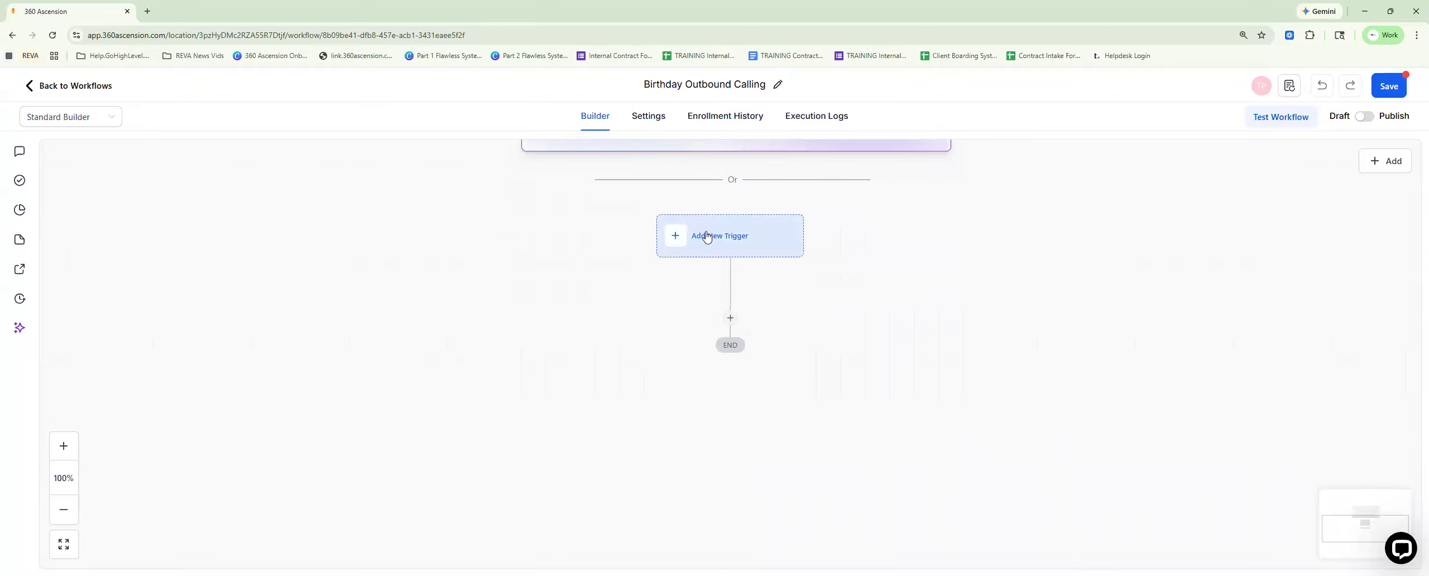
left_click(706, 236)
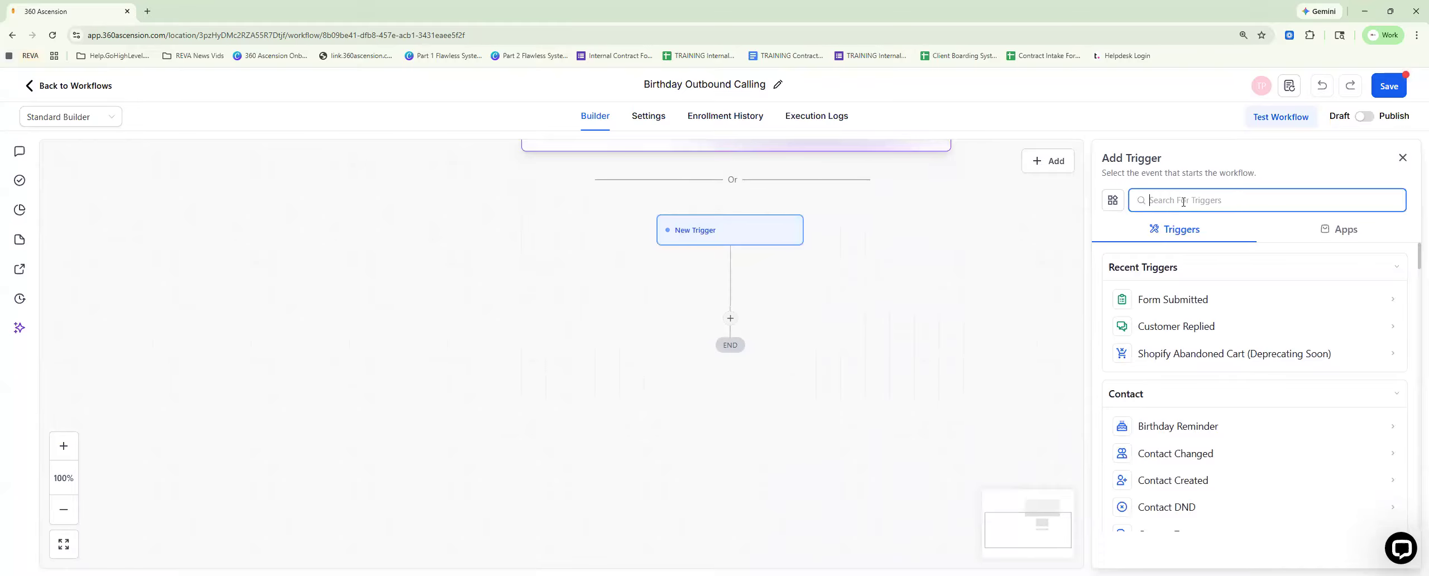
left_click(1167, 428)
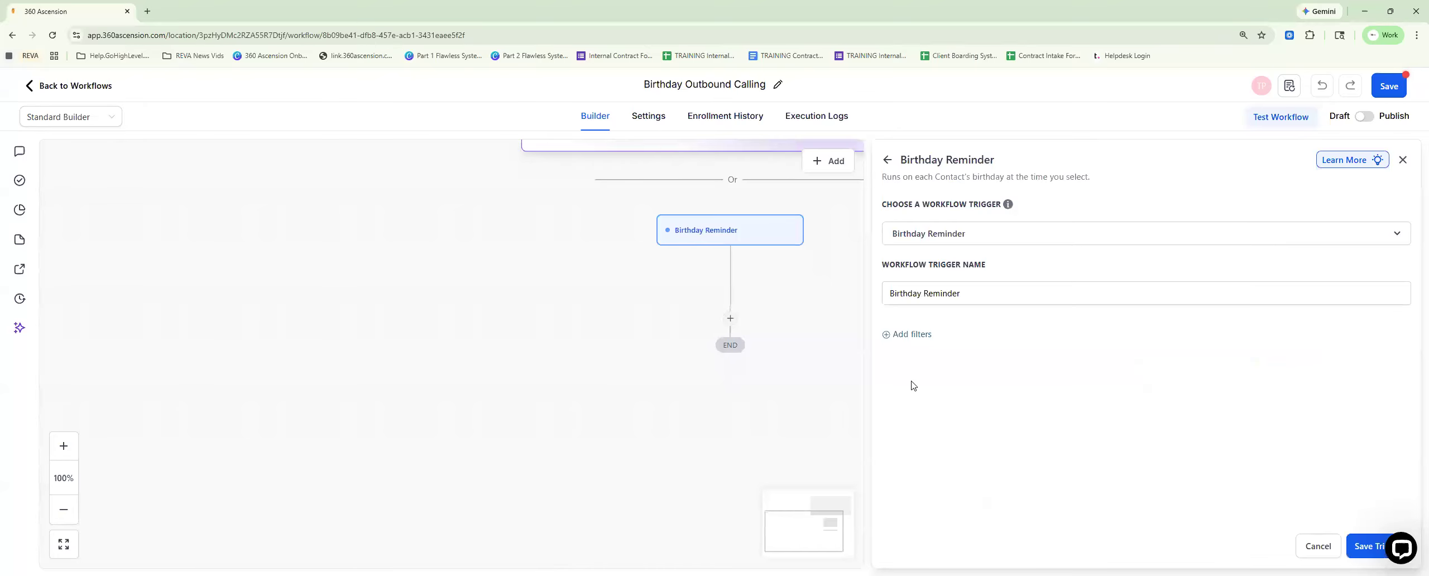
Step: Add a "Month is" filter to the Birthday Reminder trigger and set it to March
left_click(908, 337)
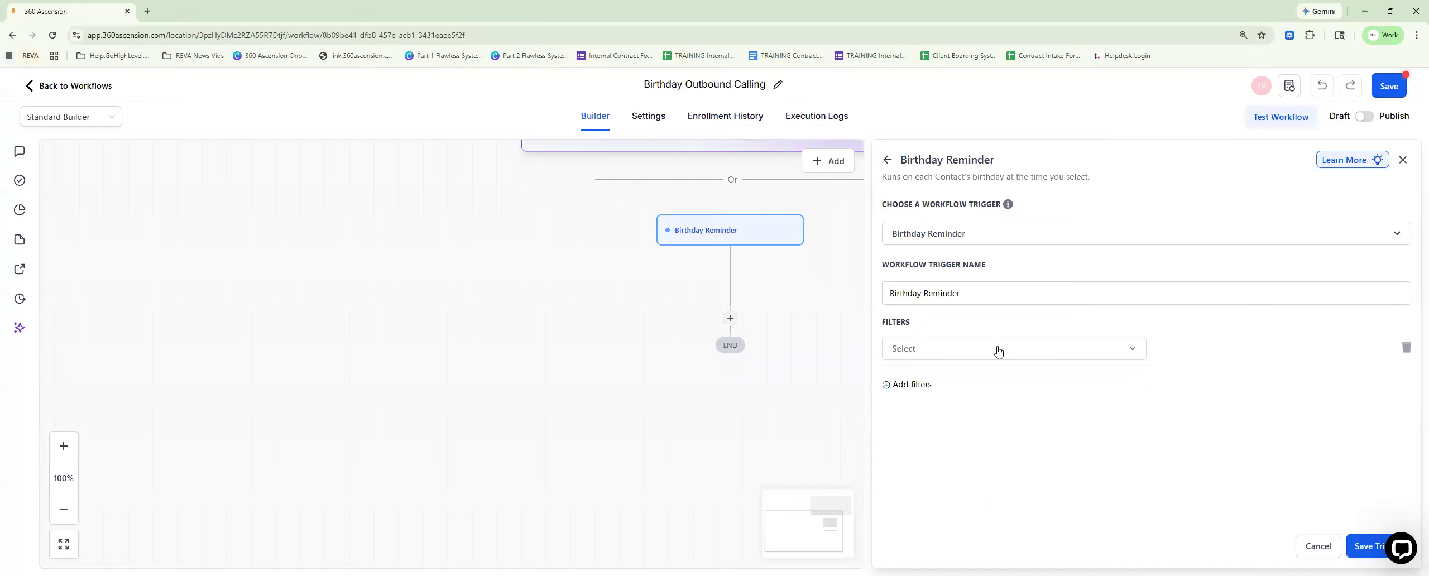
left_click(1114, 349)
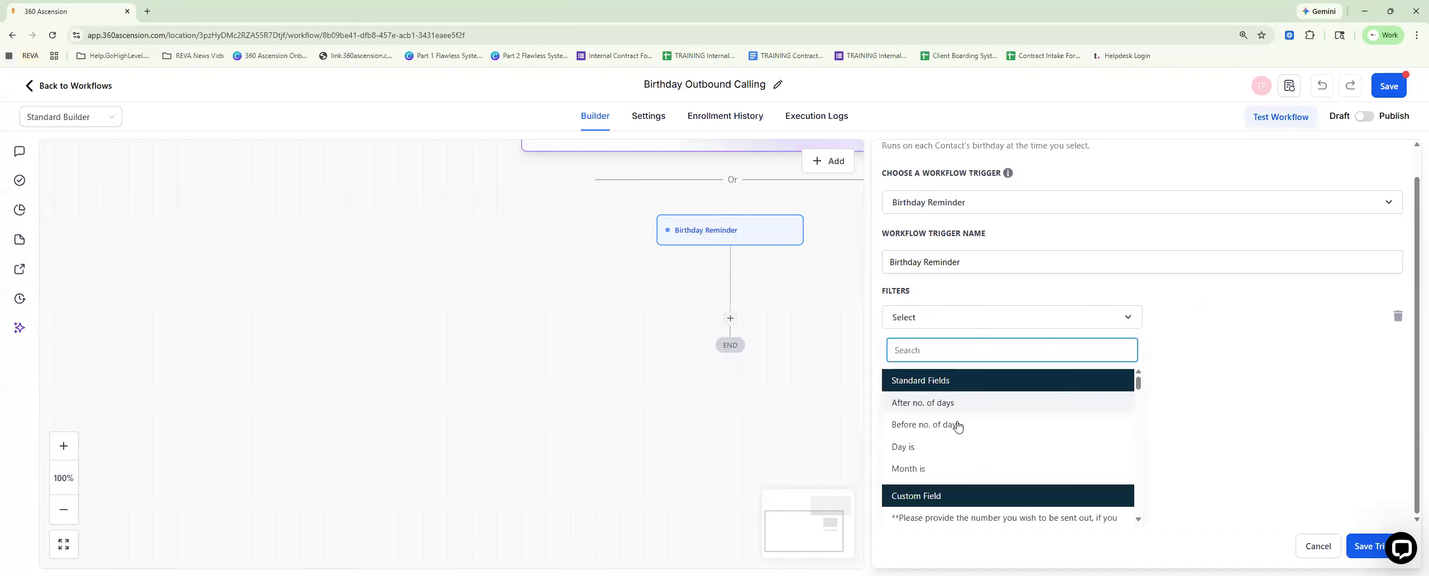
left_click(930, 471)
left_click(1194, 347)
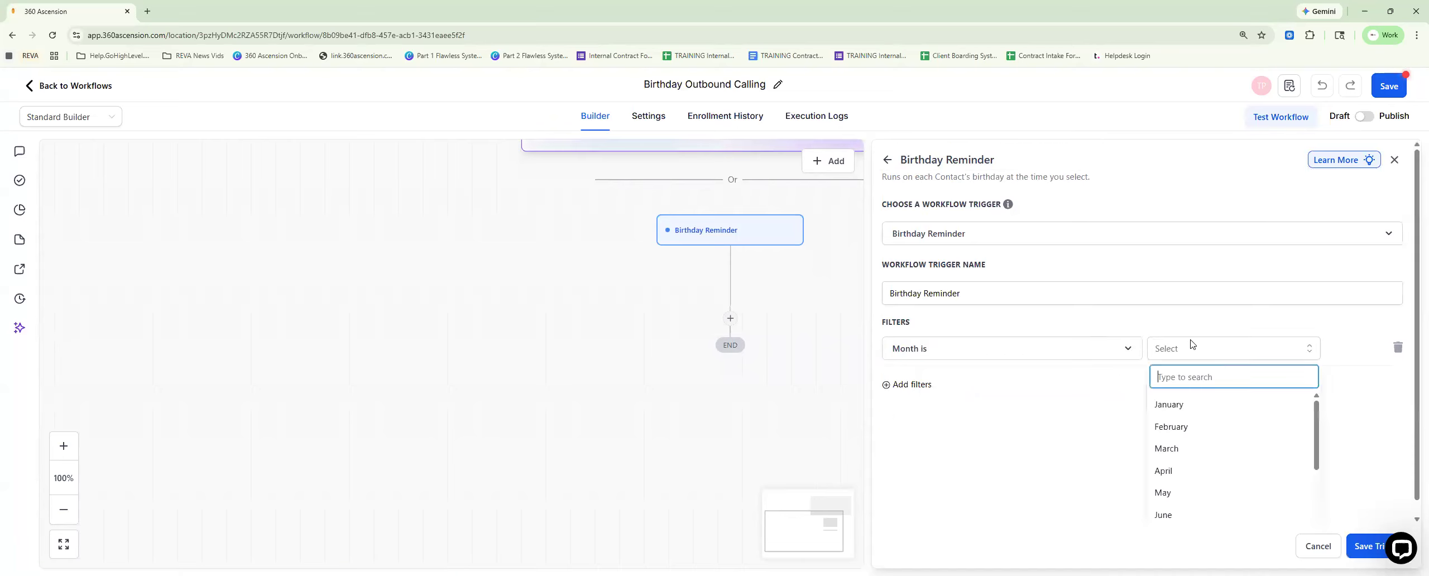
left_click(1188, 410)
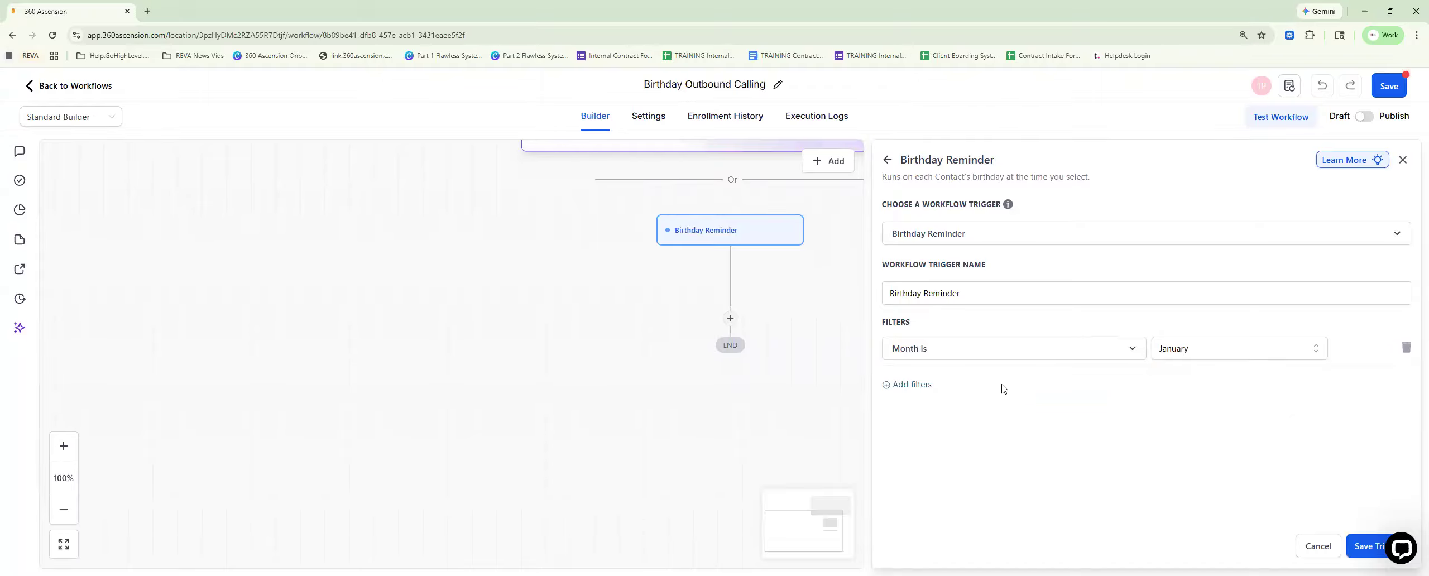
left_click(1219, 350)
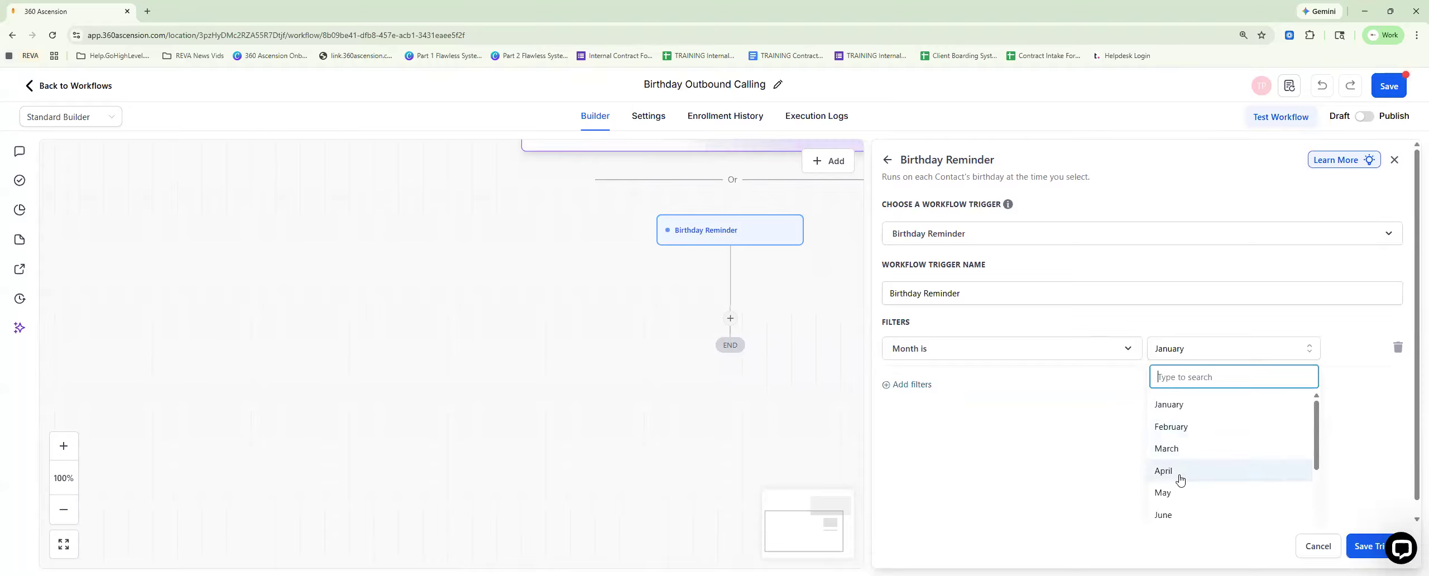
left_click(1171, 451)
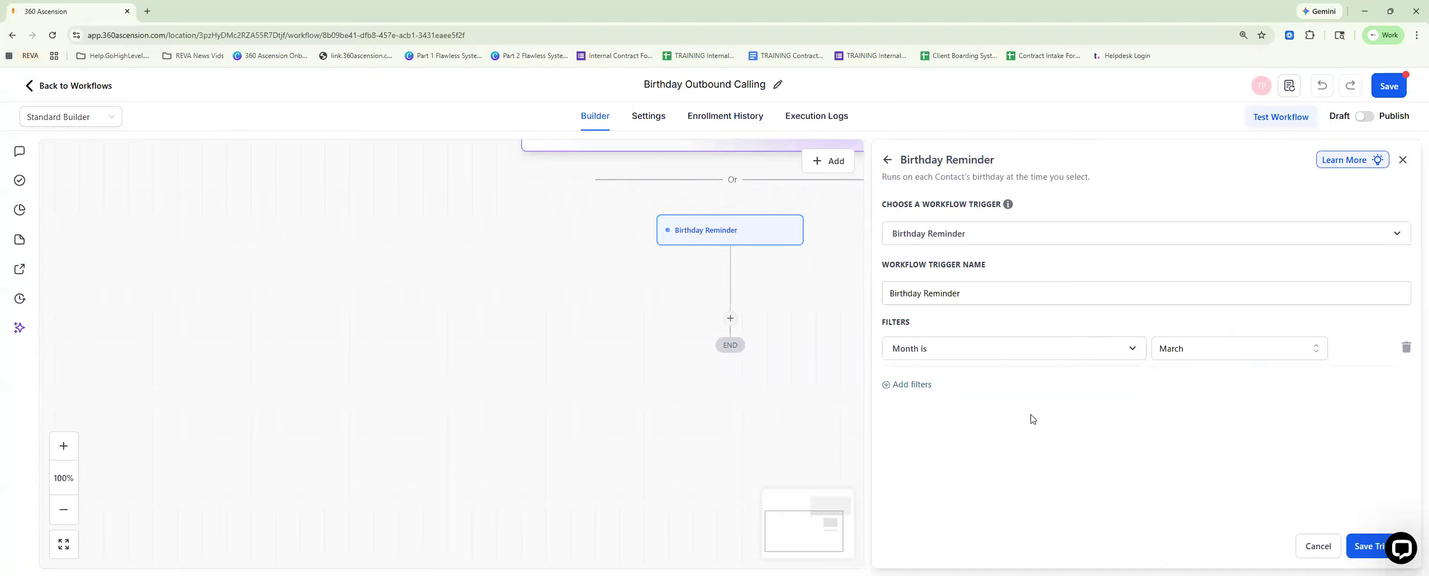
left_click(918, 388)
left_click(956, 385)
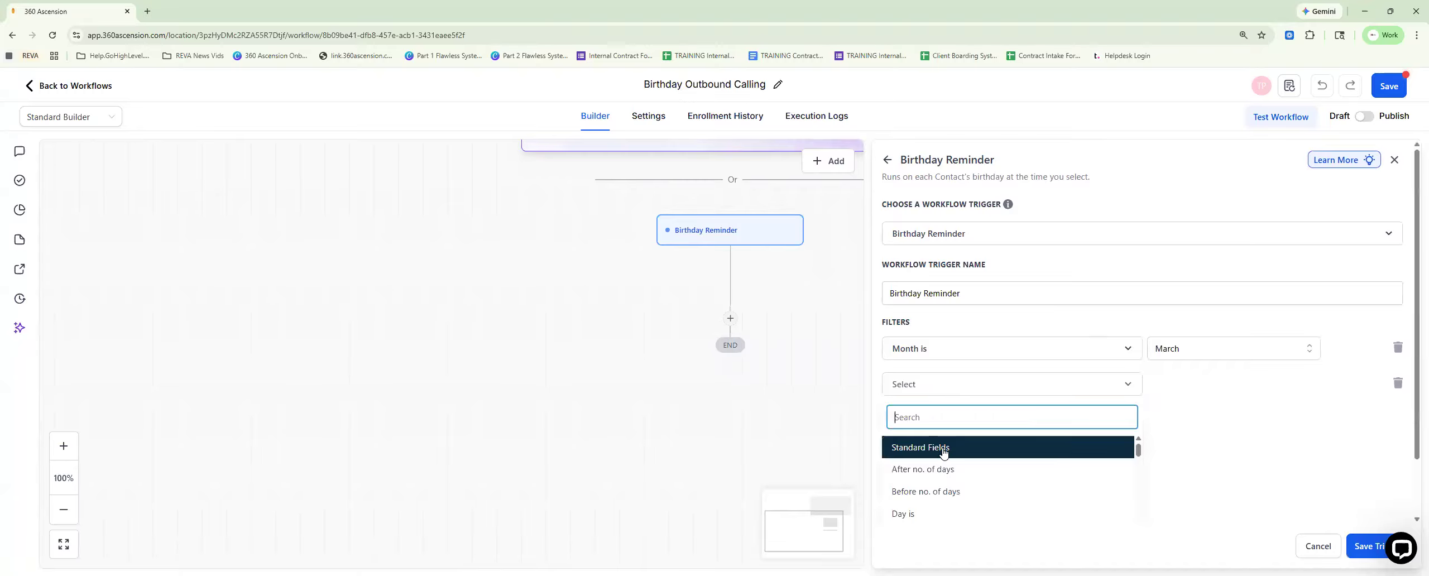
scroll(952, 457, "down", 1)
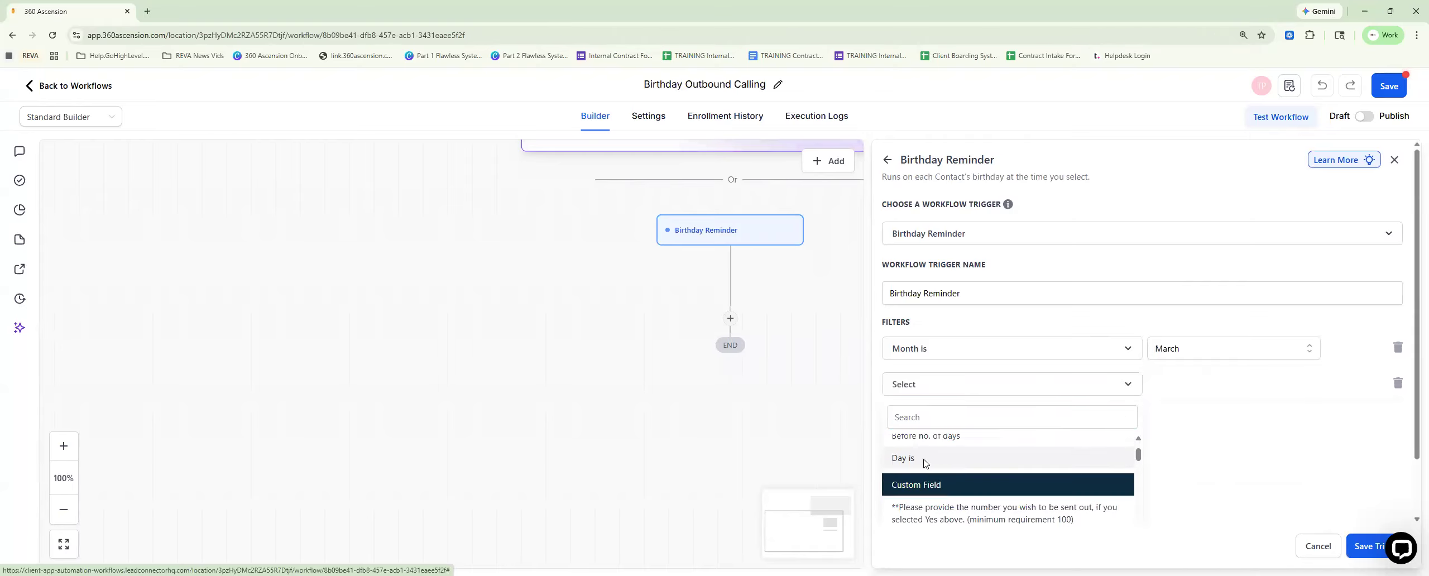
left_click(952, 457)
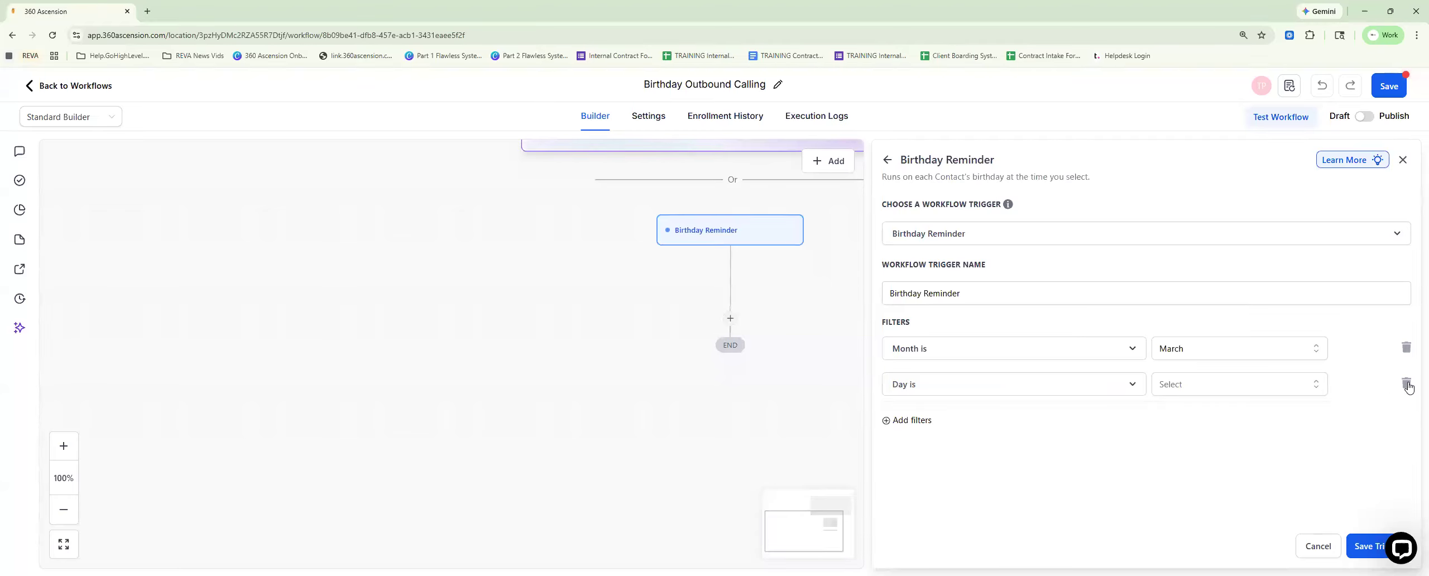
left_click(1276, 384)
left_click(1356, 398)
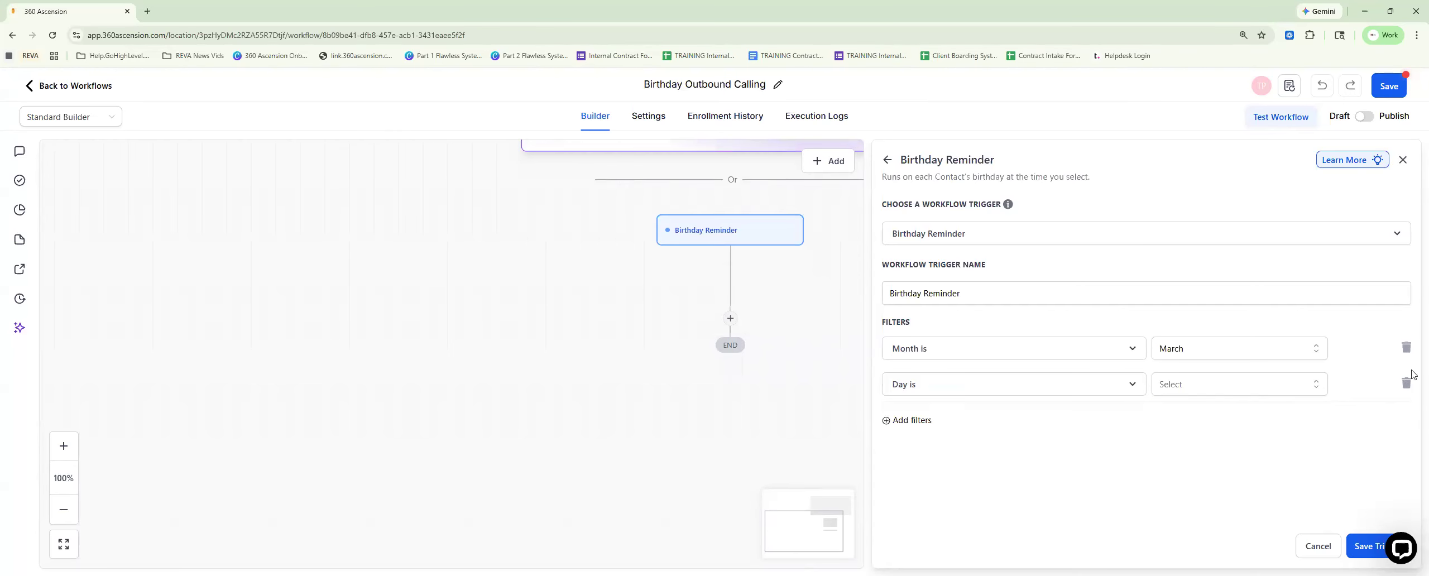
left_click(1406, 382)
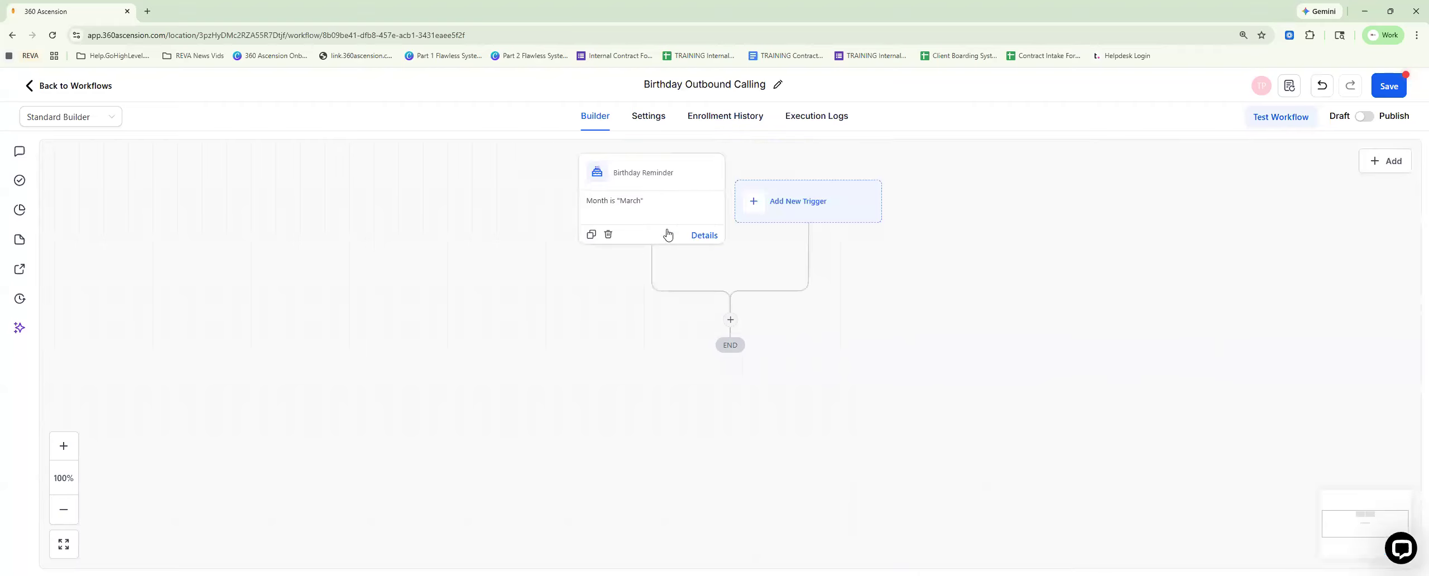
Step: Search the actions for "outbound" and add a Voice AI Outbound Call action below the trigger
left_click(730, 321)
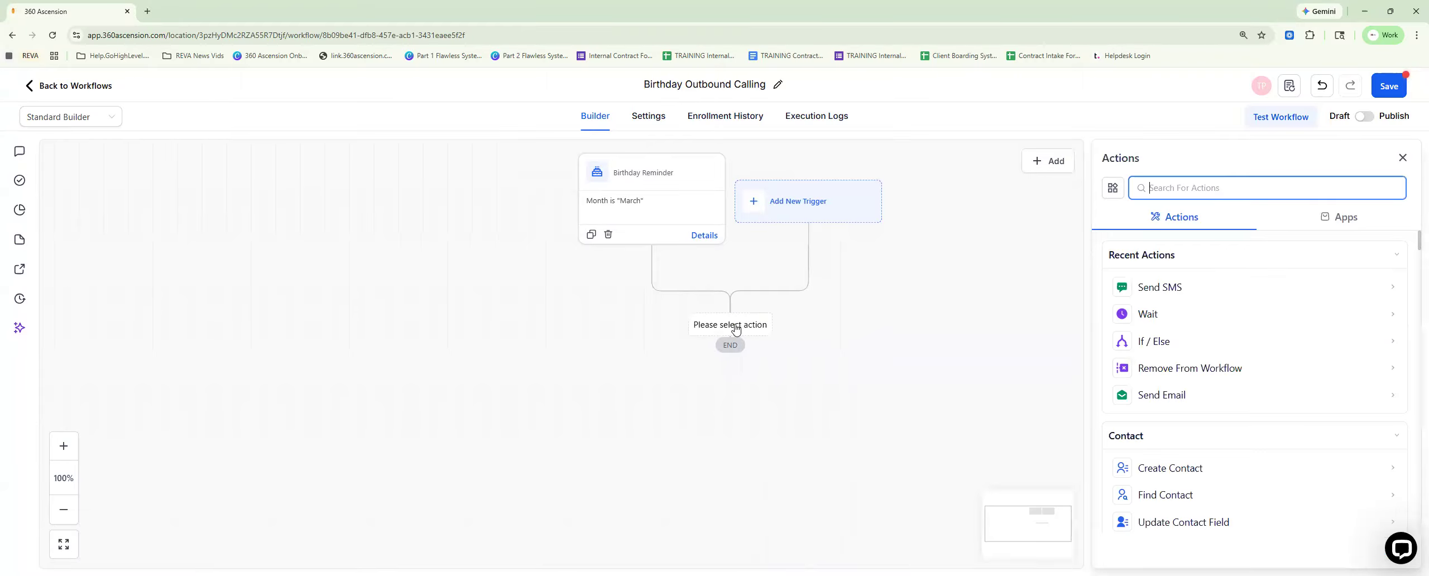
left_click(1152, 186)
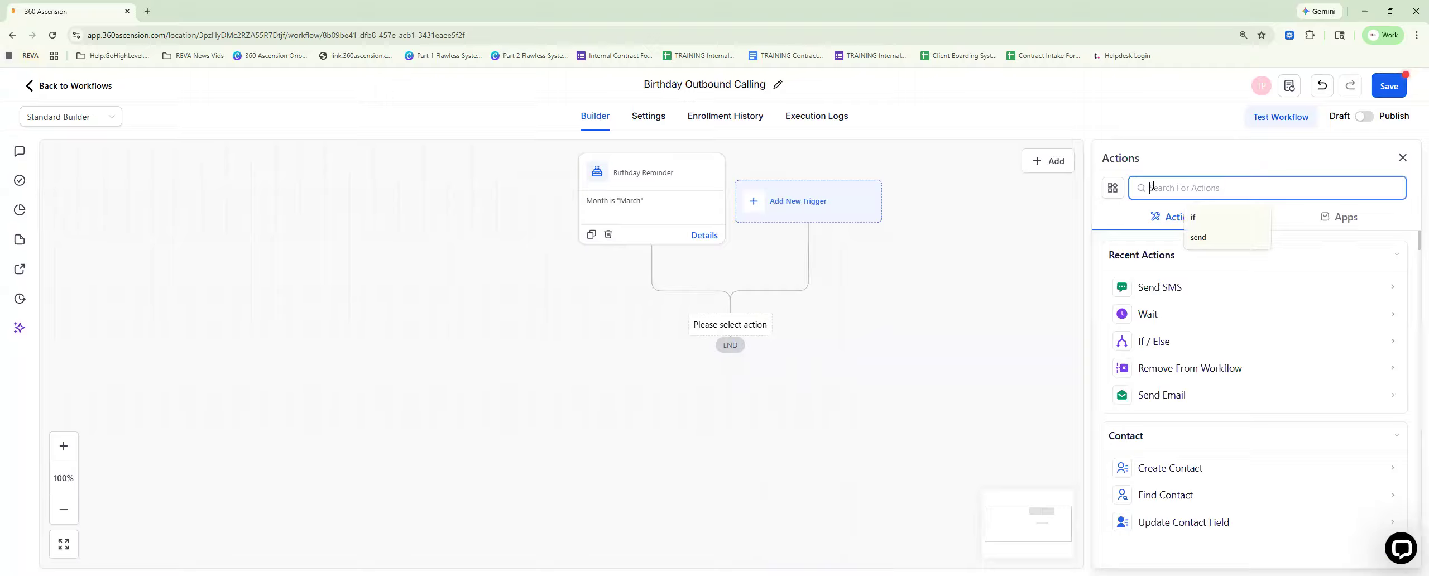
type("outbo")
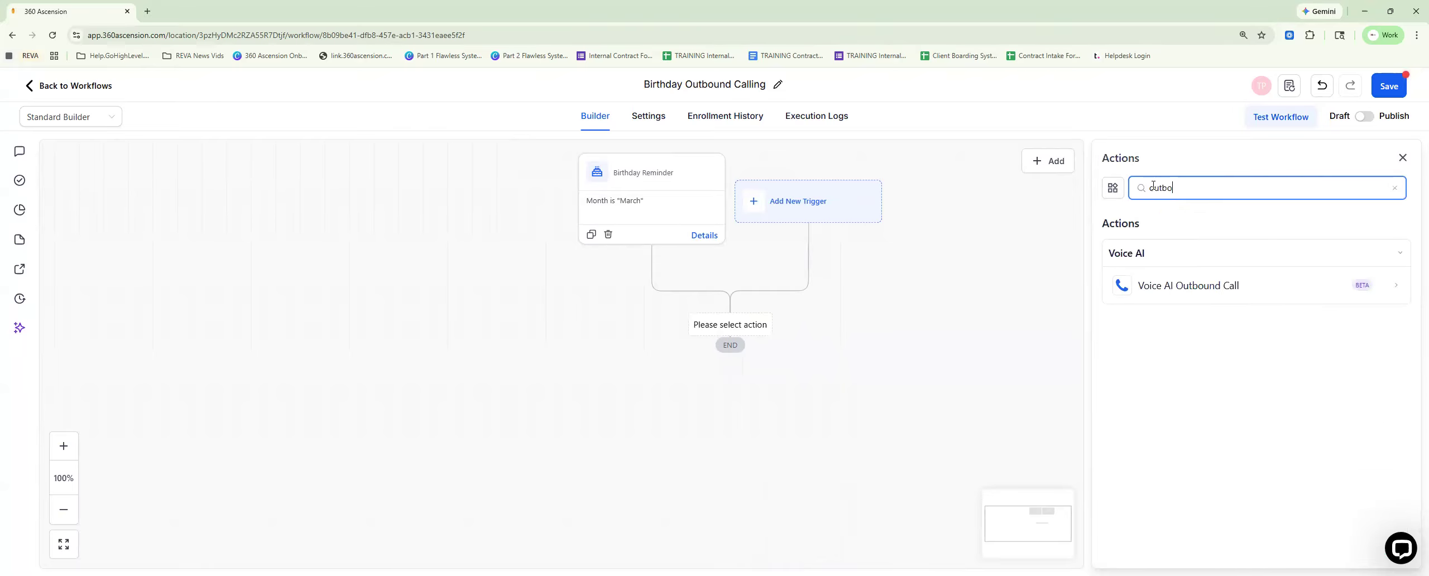
type("und")
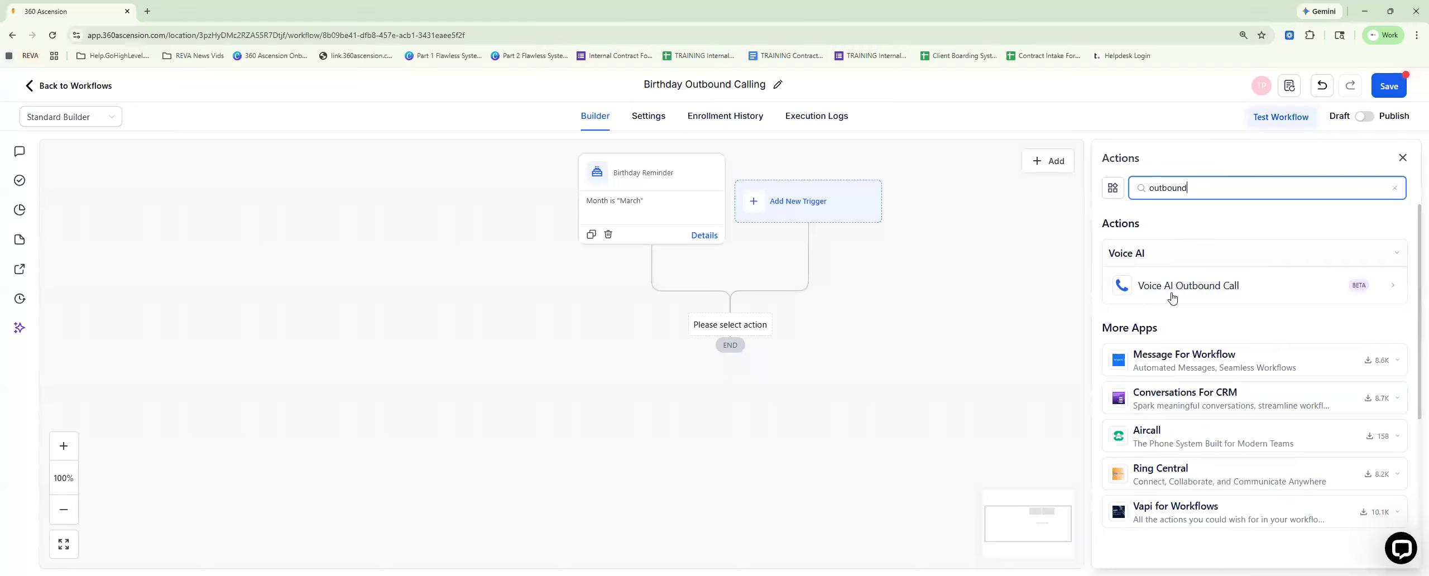
left_click(1221, 287)
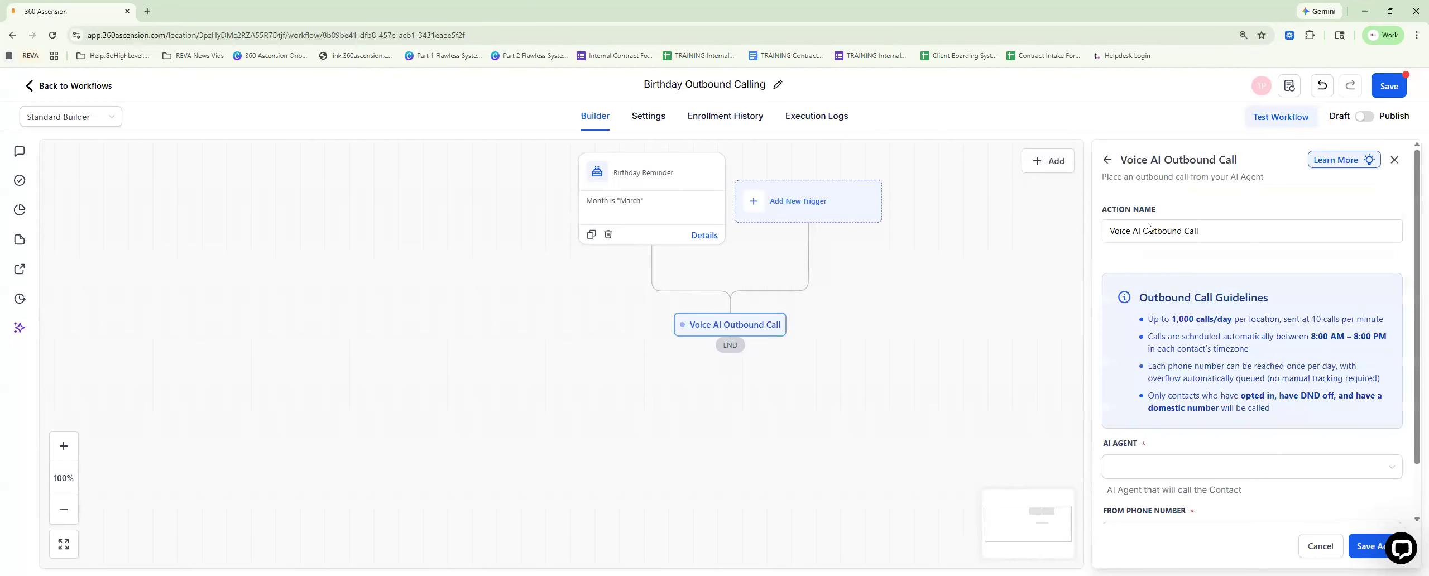
Step: Try to choose an AI agent for the Voice AI Outbound Call action
scroll(1175, 287, "down", 1)
scroll(1175, 287, "down", 2)
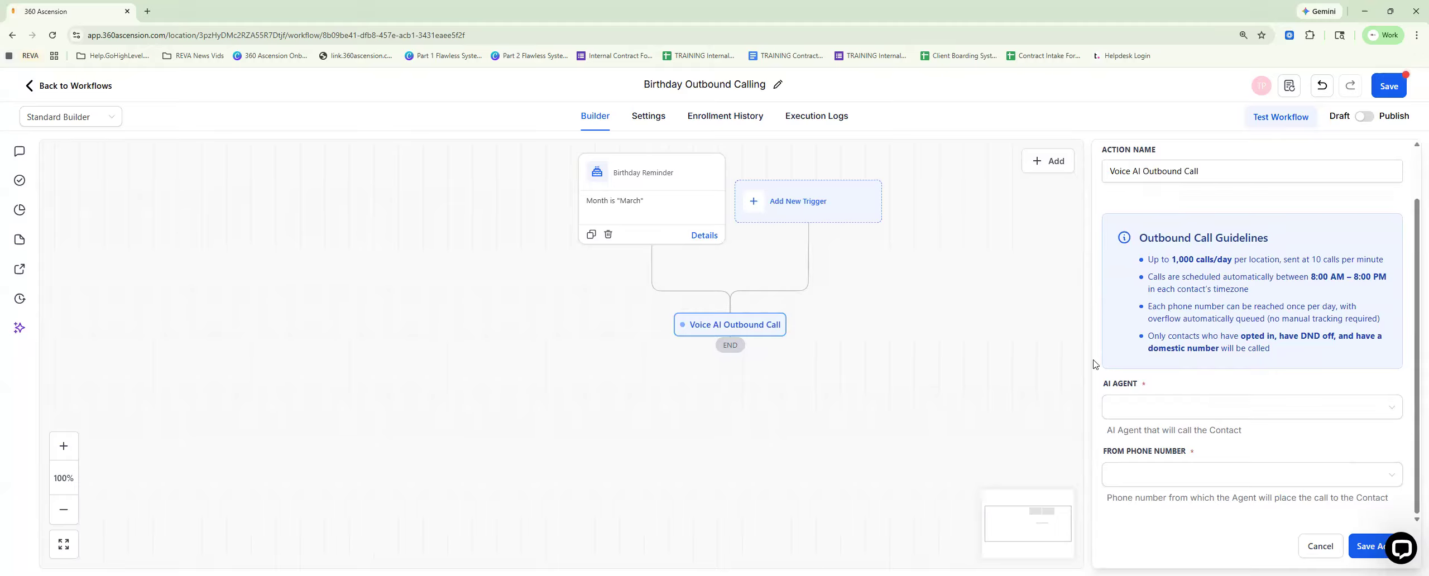
left_click(1178, 406)
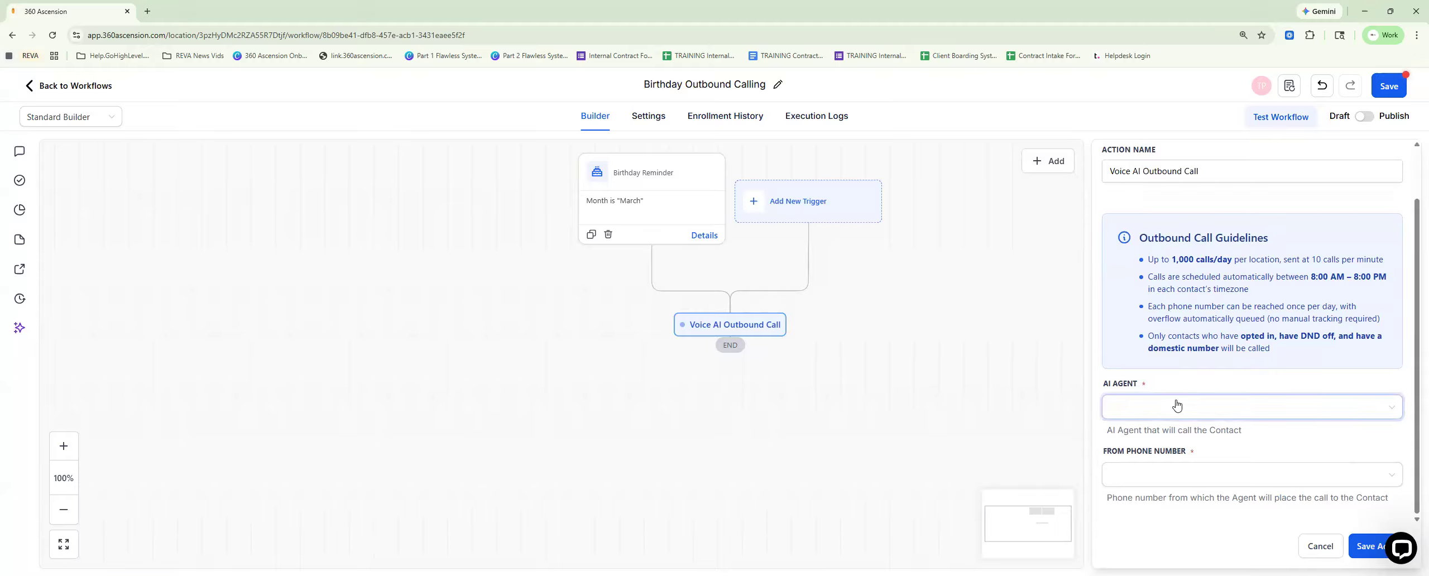
left_click(1166, 398)
left_click(1248, 413)
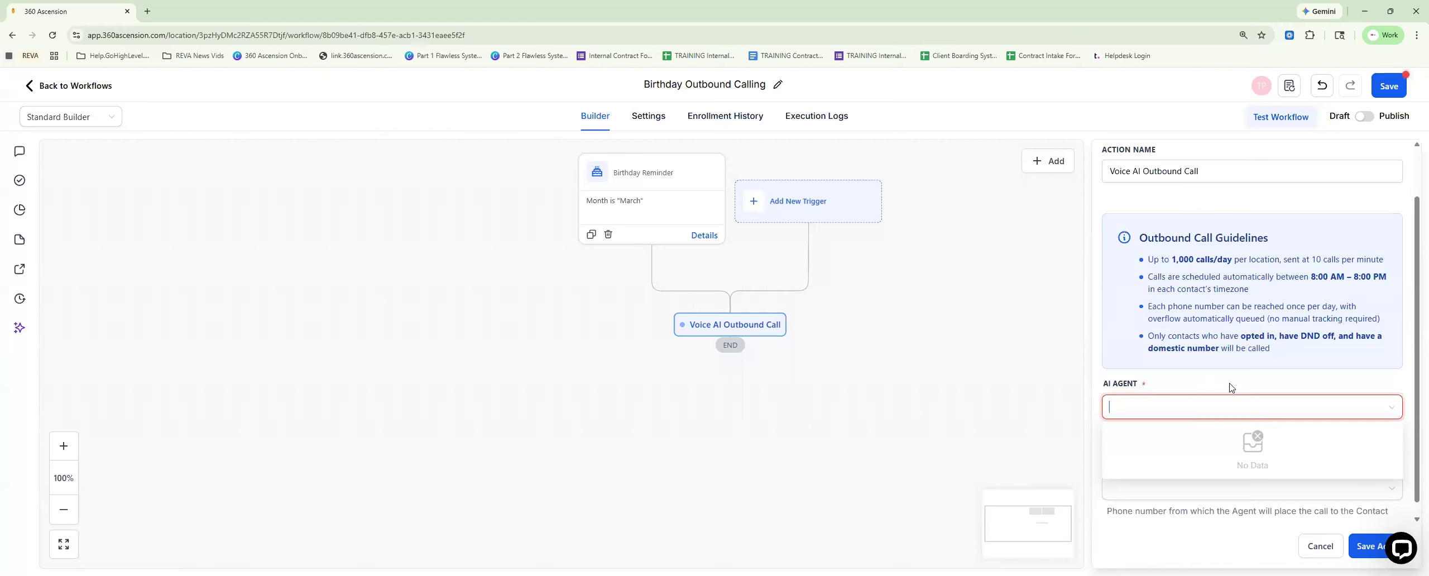
left_click(1275, 411)
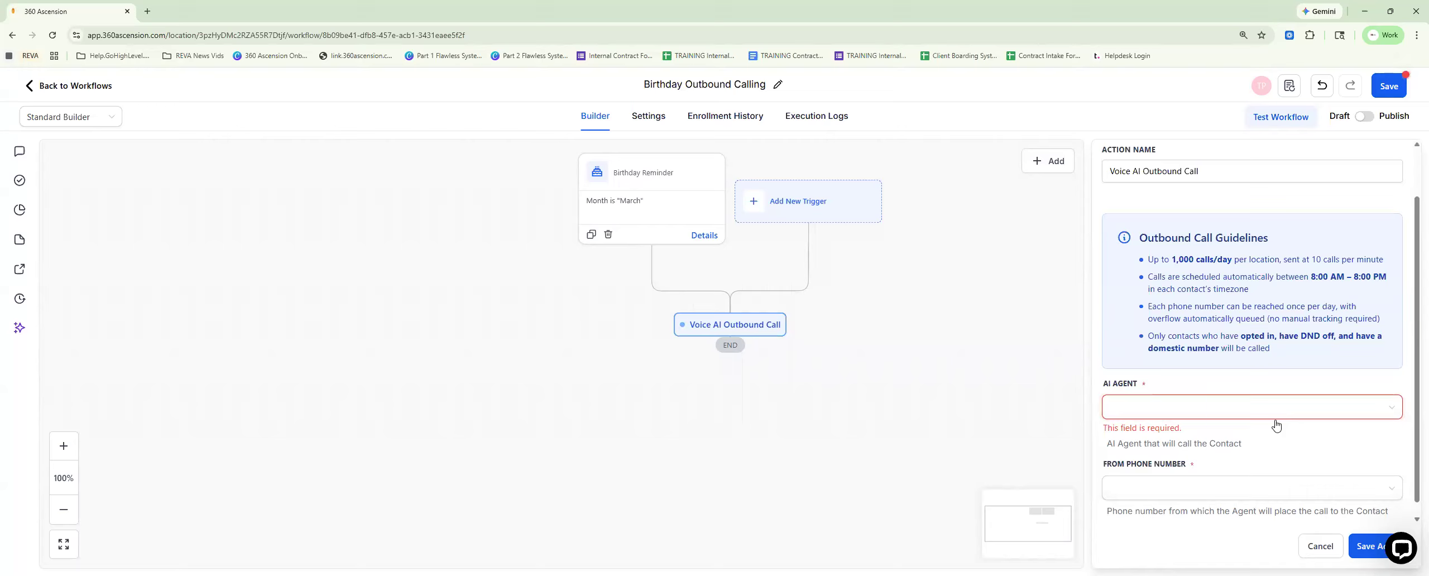
left_click(1169, 410)
left_click(1193, 379)
Step: Set the call's From Phone Number to ABC Company and dismiss the missing-fields notice
scroll(1194, 397, "down", 1)
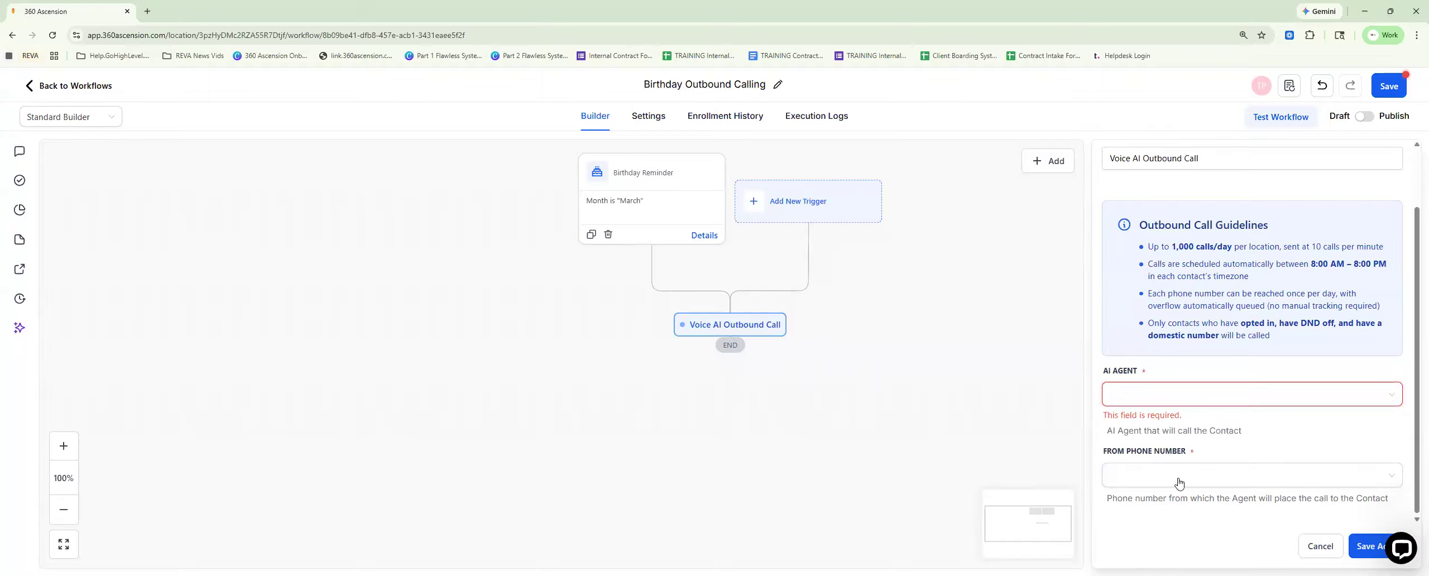
left_click(1179, 481)
left_click(1198, 496)
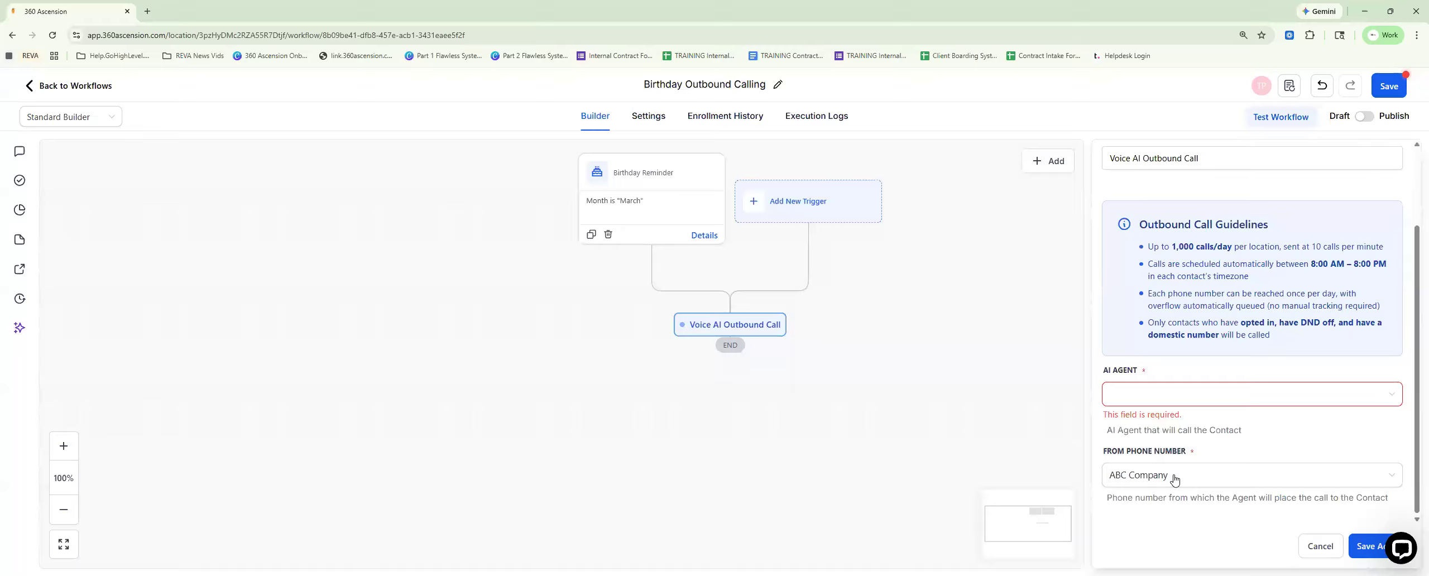
scroll(1239, 370, "up", 2)
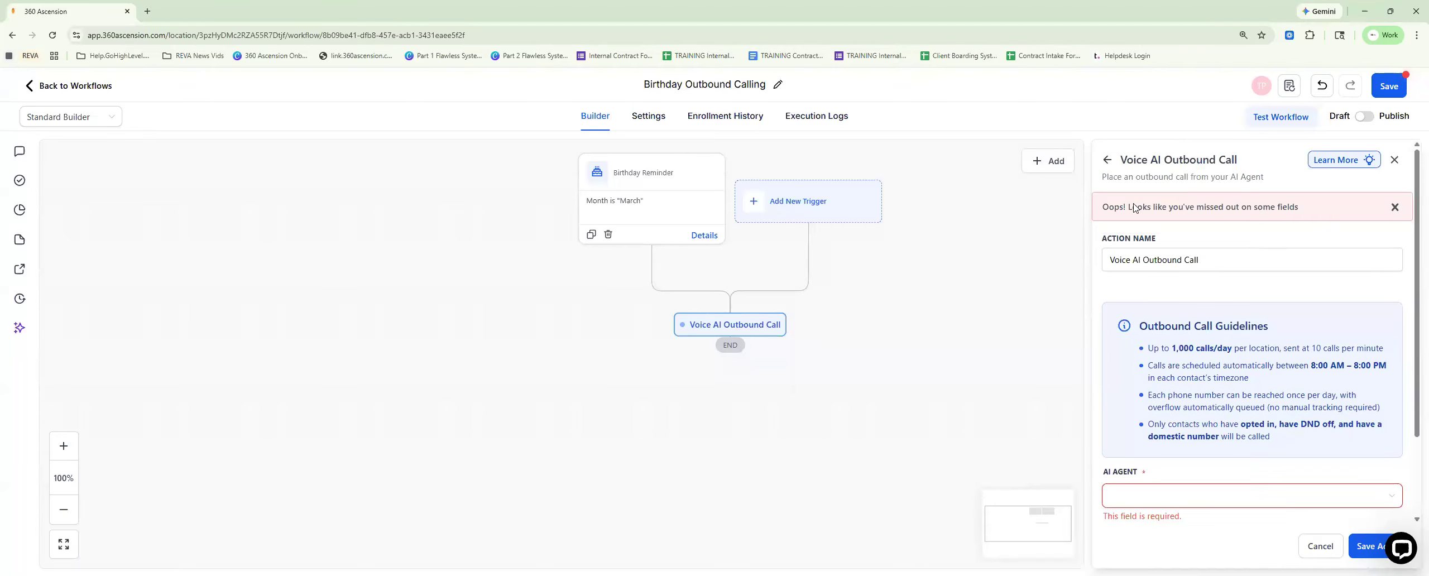
left_click(1395, 206)
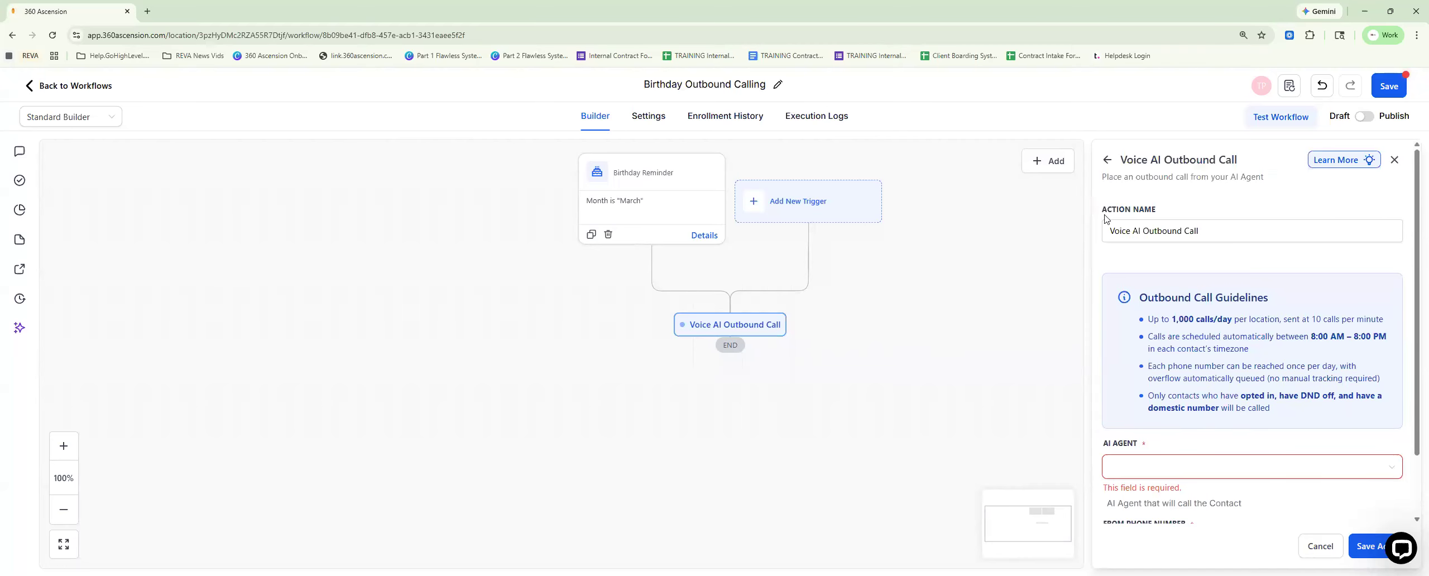